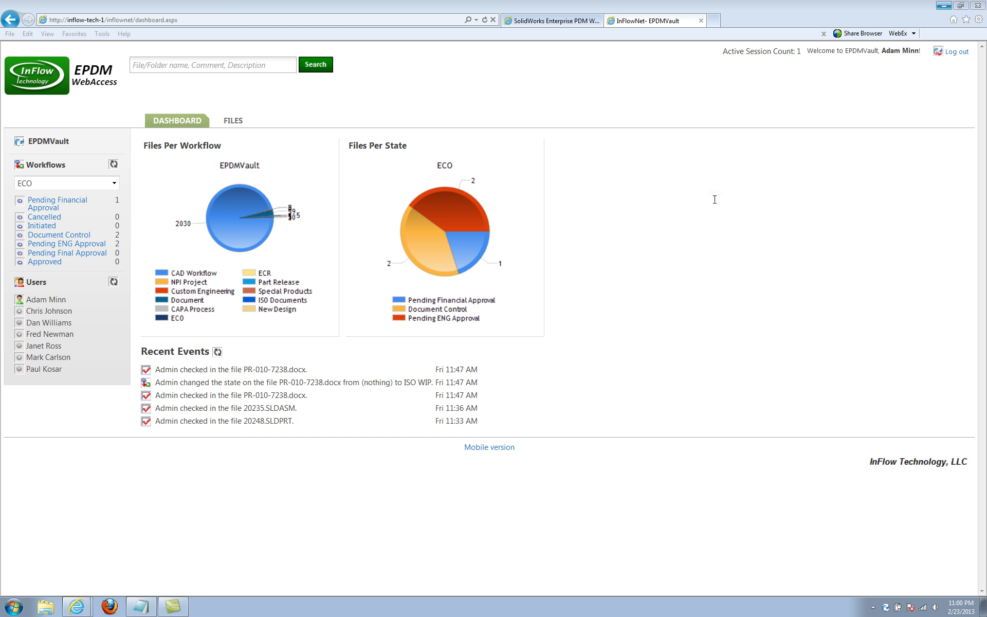
Sign in to EPDMVault in the SolidWorks Enterprise PDM web client with the administrator user name and password.
click(553, 23)
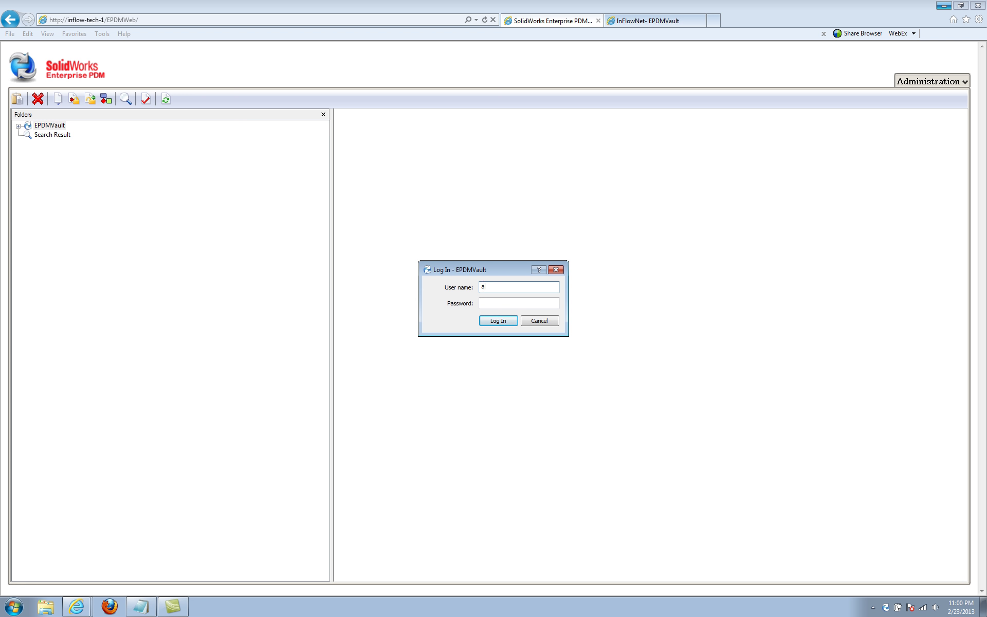
text(min)
click(492, 306)
text(•••••)
click(488, 323)
Confirm the already-logged-in prompt and open Engineering to show its Parts, Processes and Projects subfolders.
click(525, 317)
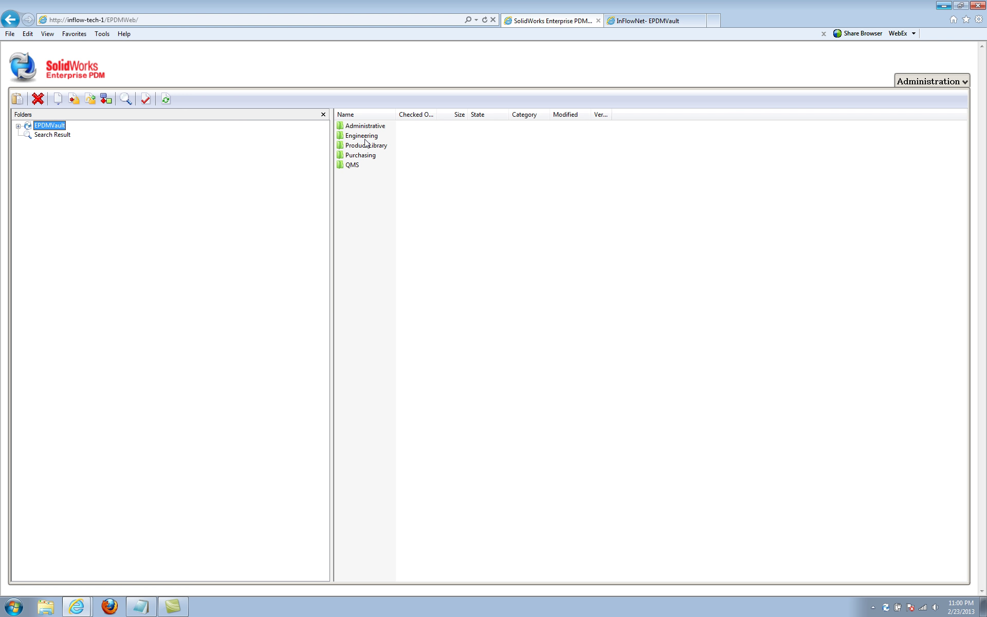
double_click(364, 136)
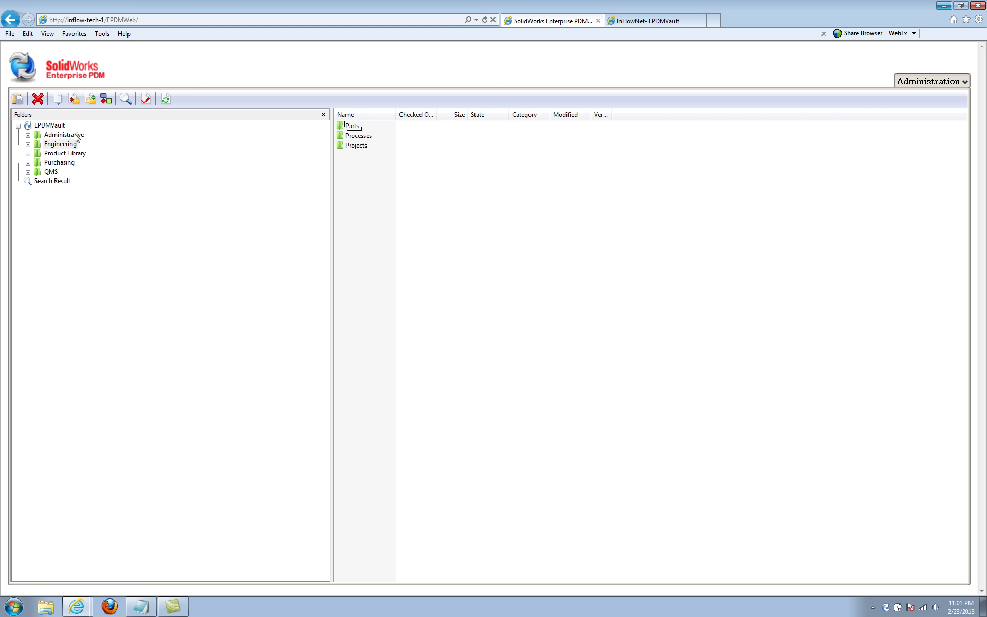
click(28, 144)
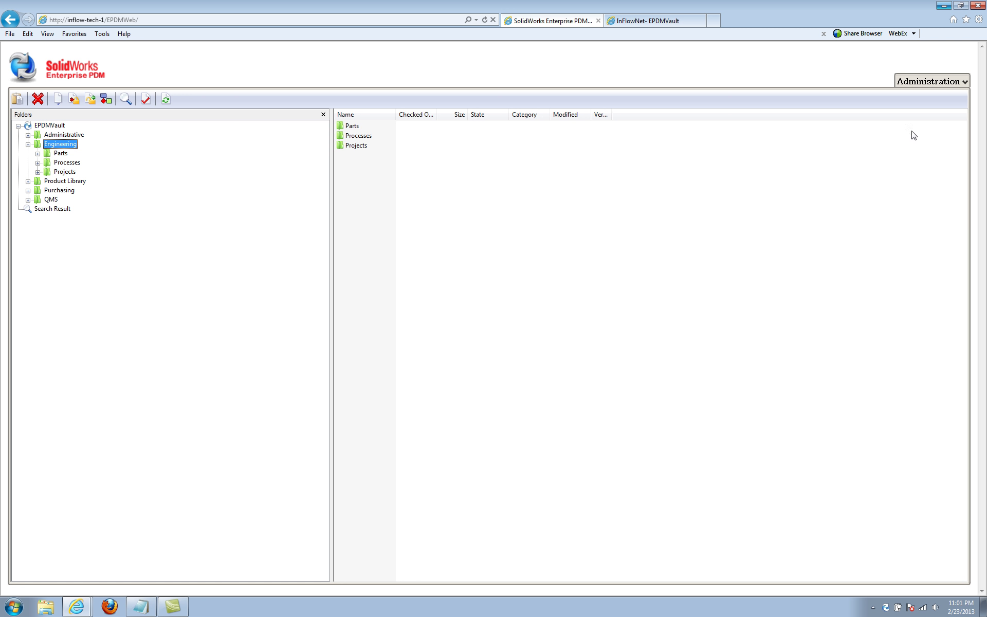
Switch the web client to the Engineering configuration, leaving the current page.
click(963, 82)
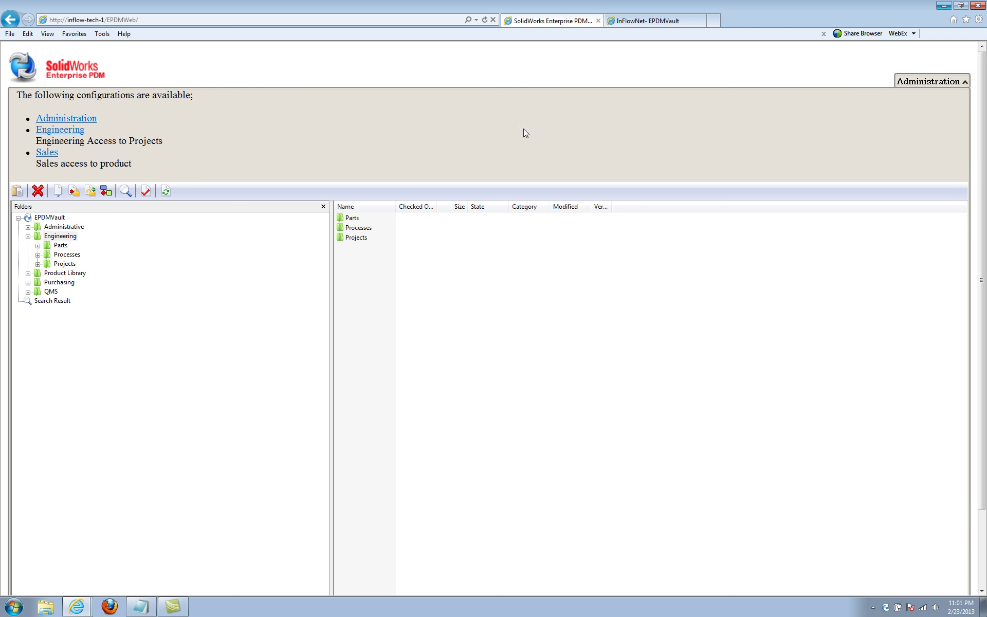
click(76, 132)
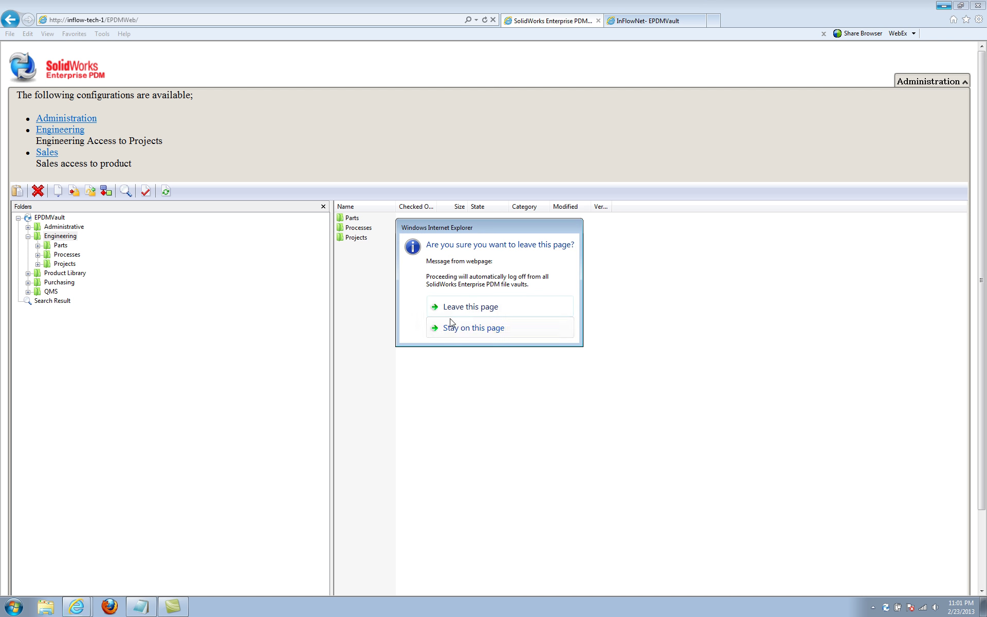
click(470, 307)
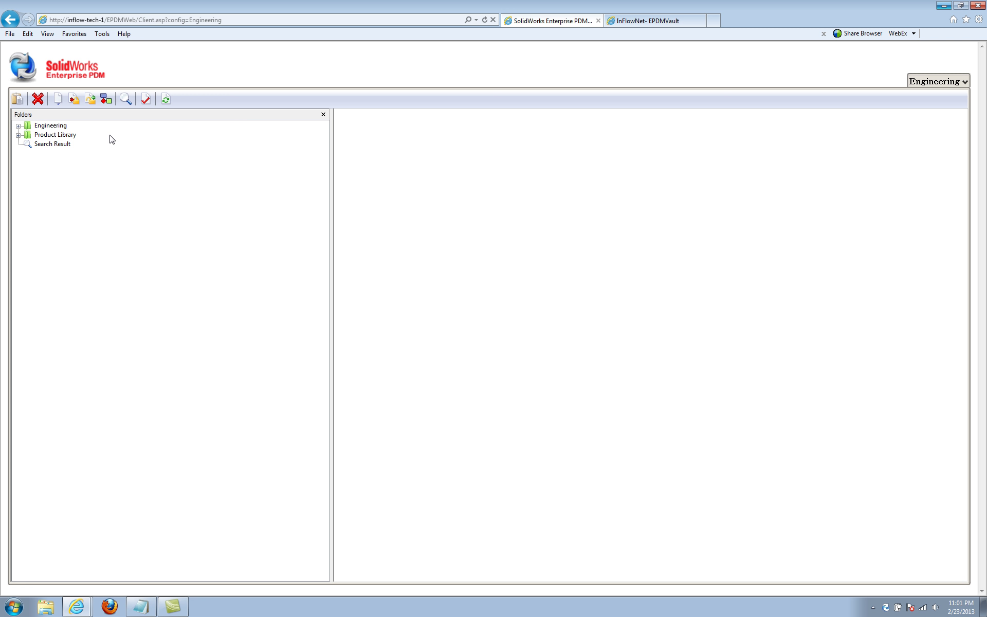
Switch to the Sales configuration so only Product Library appears in the tree.
click(964, 82)
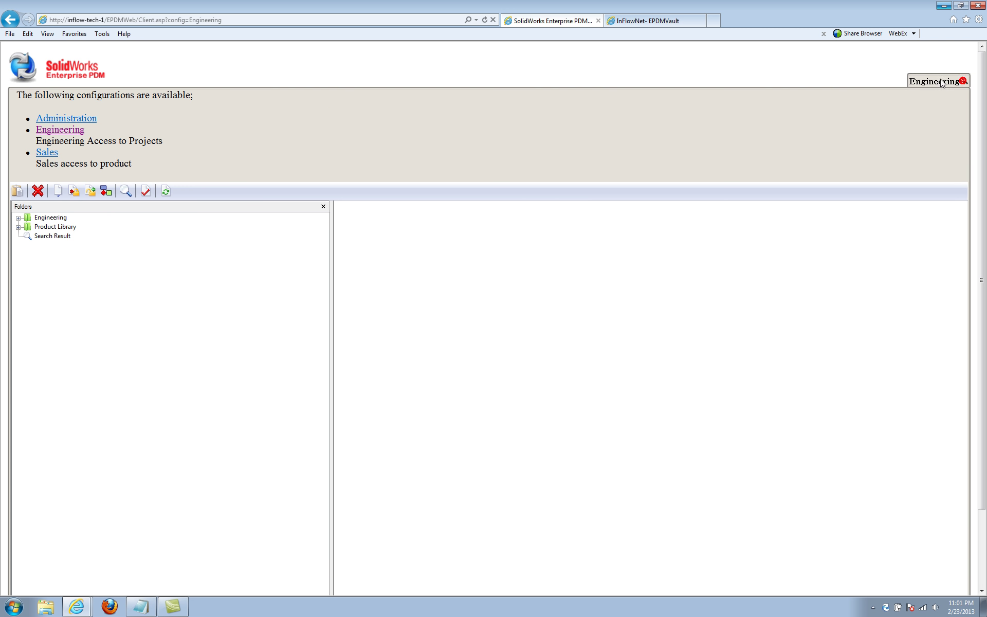
click(47, 154)
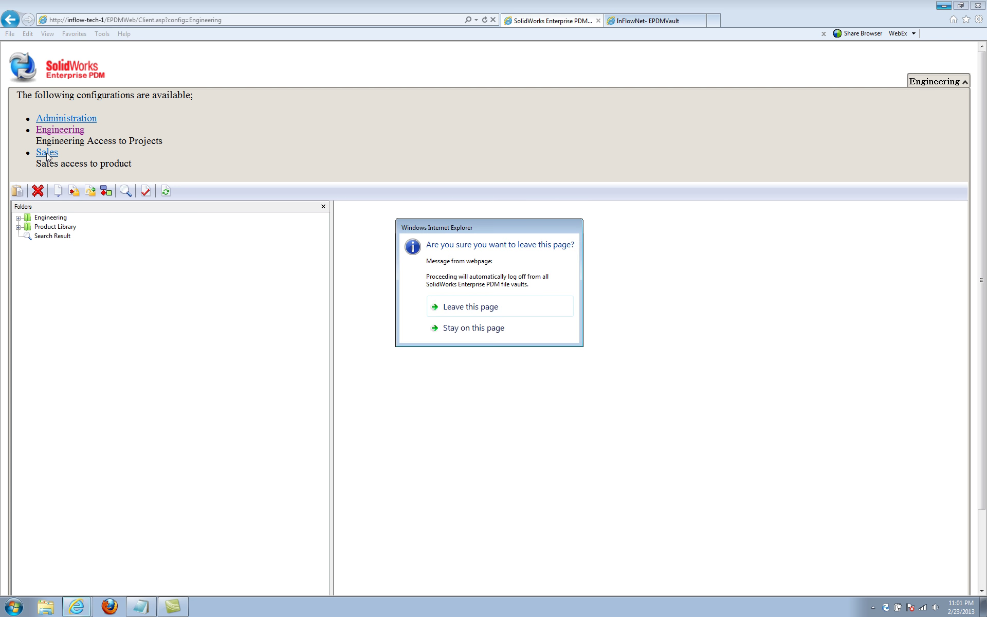
click(485, 309)
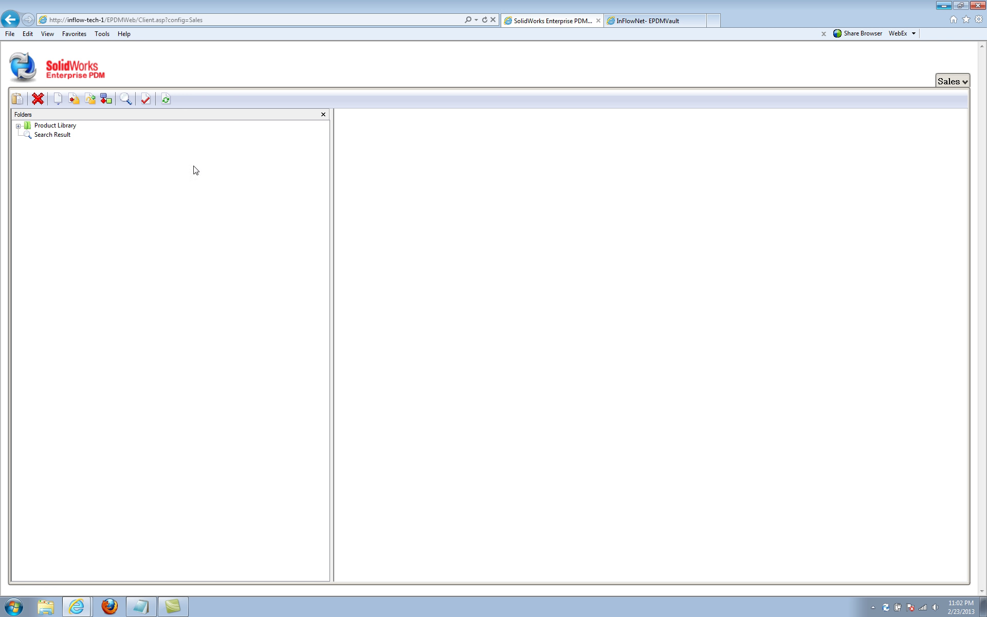
Expand Product Library and sign in again with the admin user name and password.
click(18, 126)
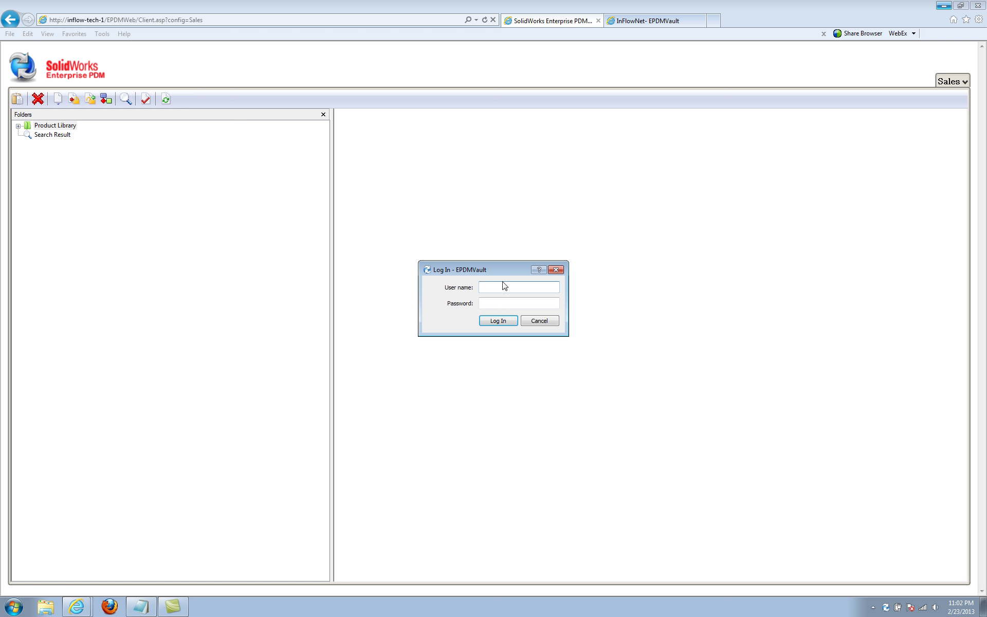
text(admin)
key(Tab)
text(admin)
click(490, 320)
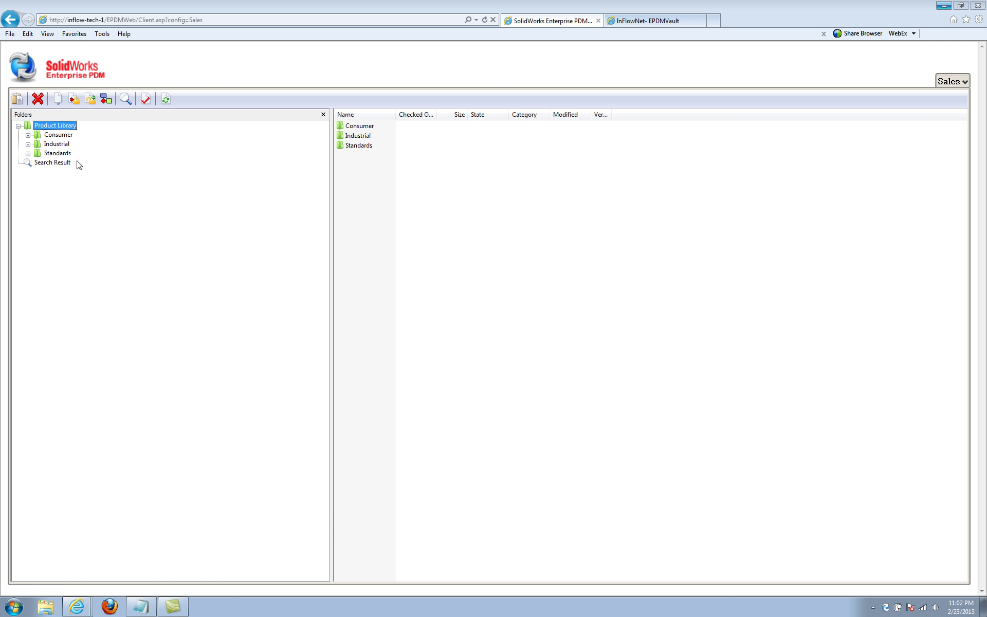
Open Consumer > 1800 Series > Design and select the part 20203.SLDPRT.
click(28, 135)
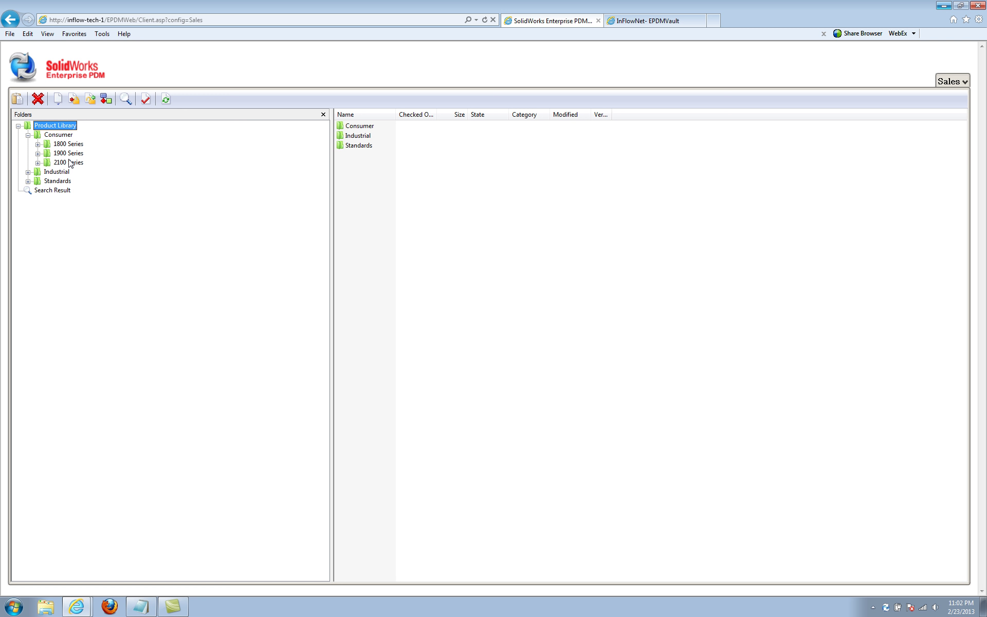
click(65, 145)
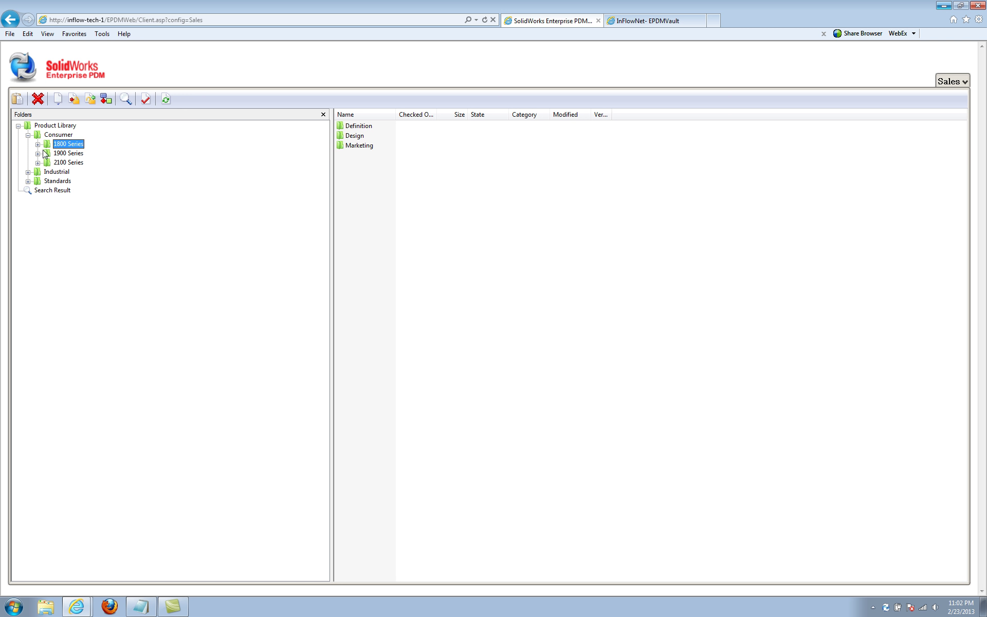
click(38, 145)
click(65, 163)
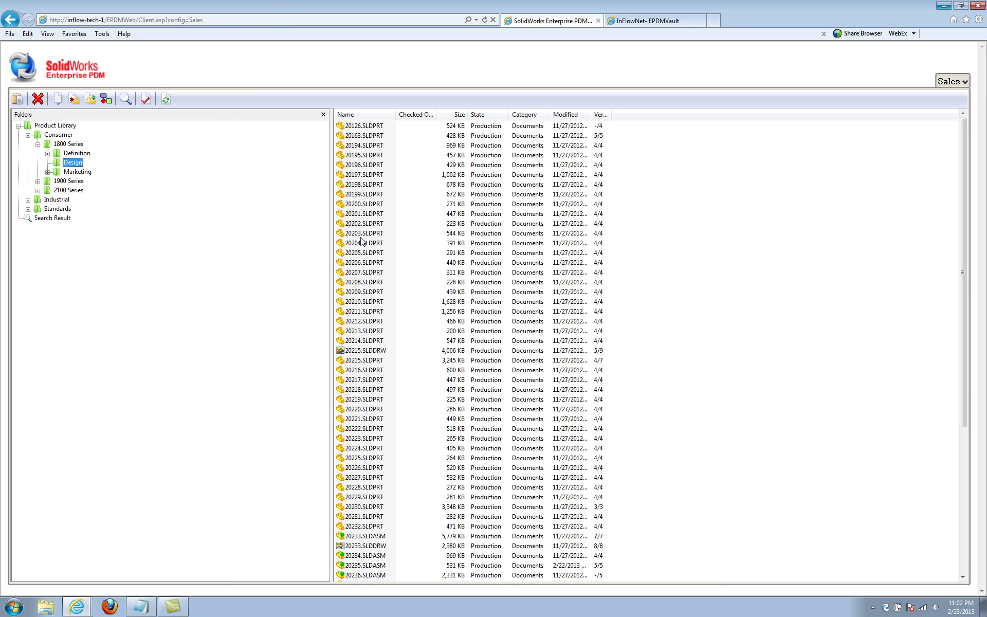
click(355, 234)
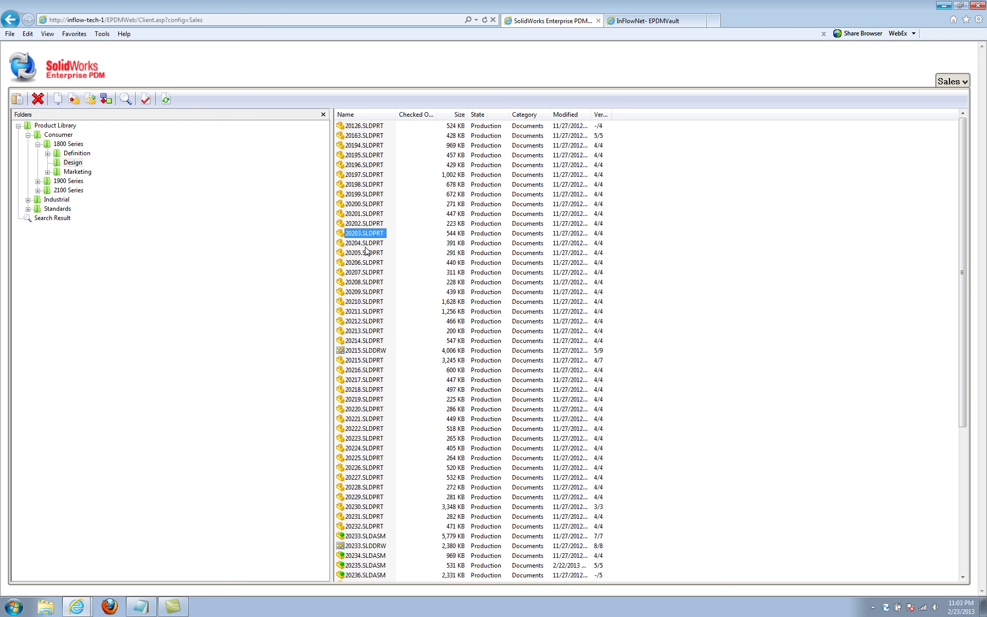
click(126, 99)
click(448, 291)
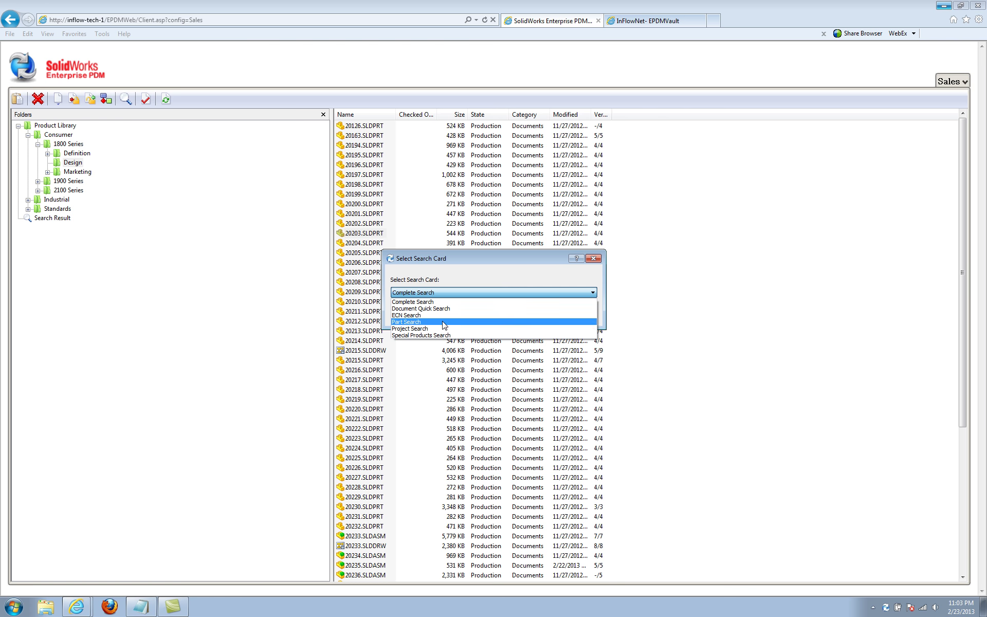
click(521, 261)
click(521, 261)
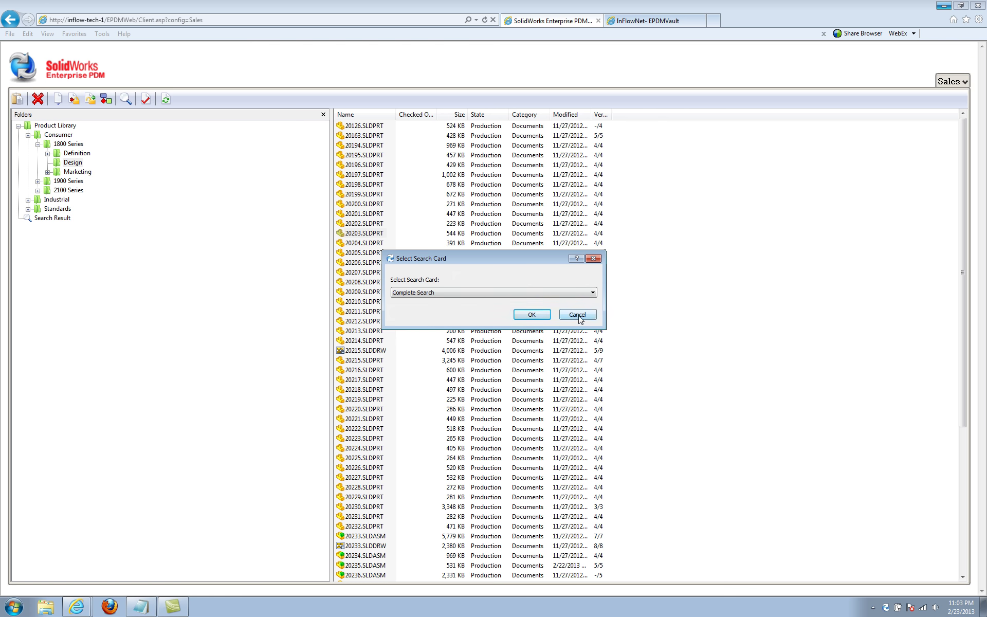
click(577, 314)
Review the Card tab in 20205.SLDPRT's properties, cancel, then switch to the InFlowNet WebAccess tab.
right_click(351, 255)
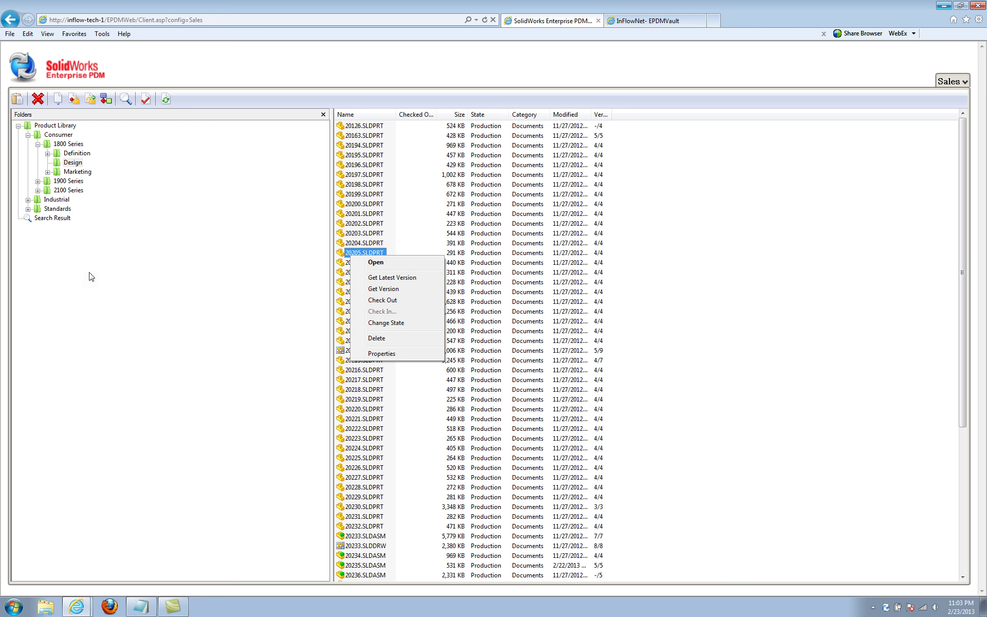
click(381, 353)
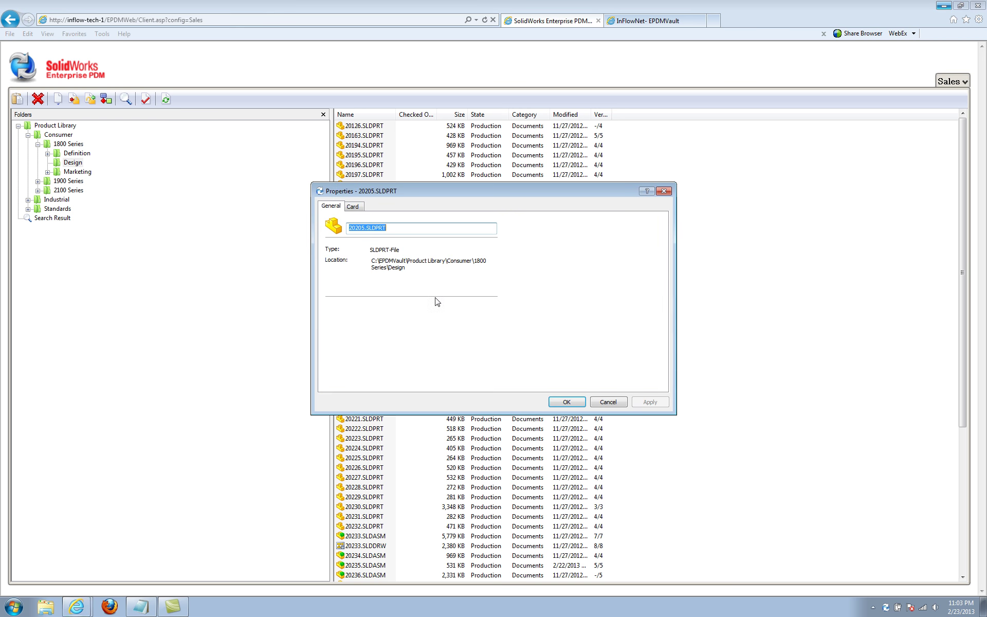
click(353, 206)
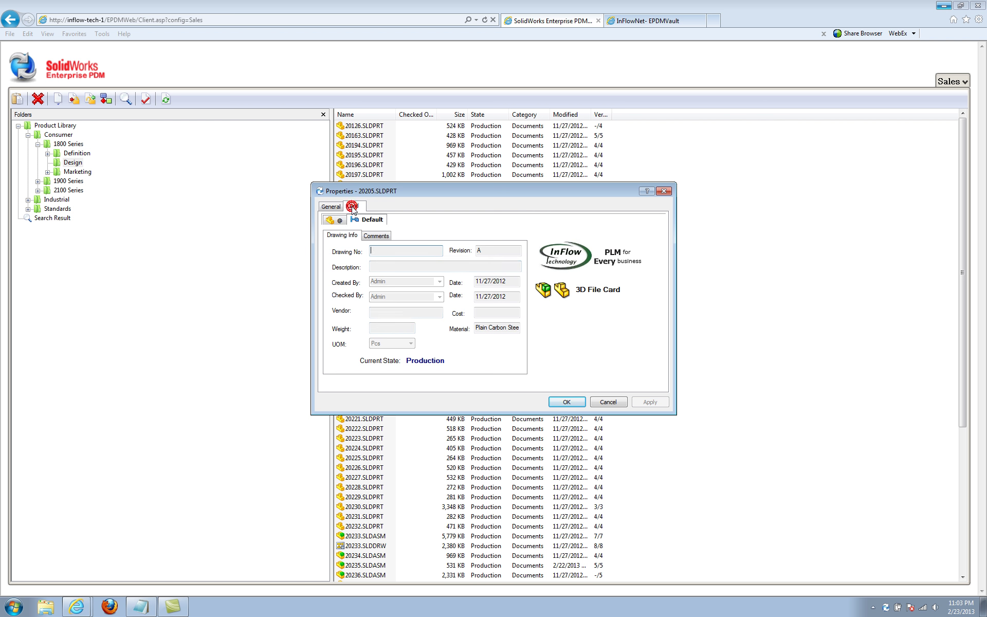
click(609, 404)
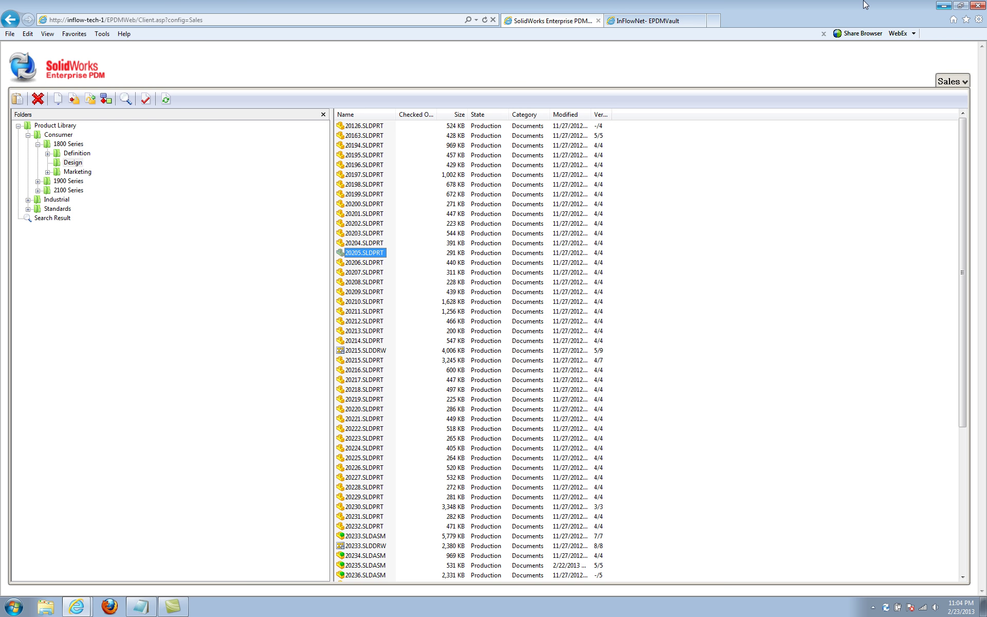
click(681, 21)
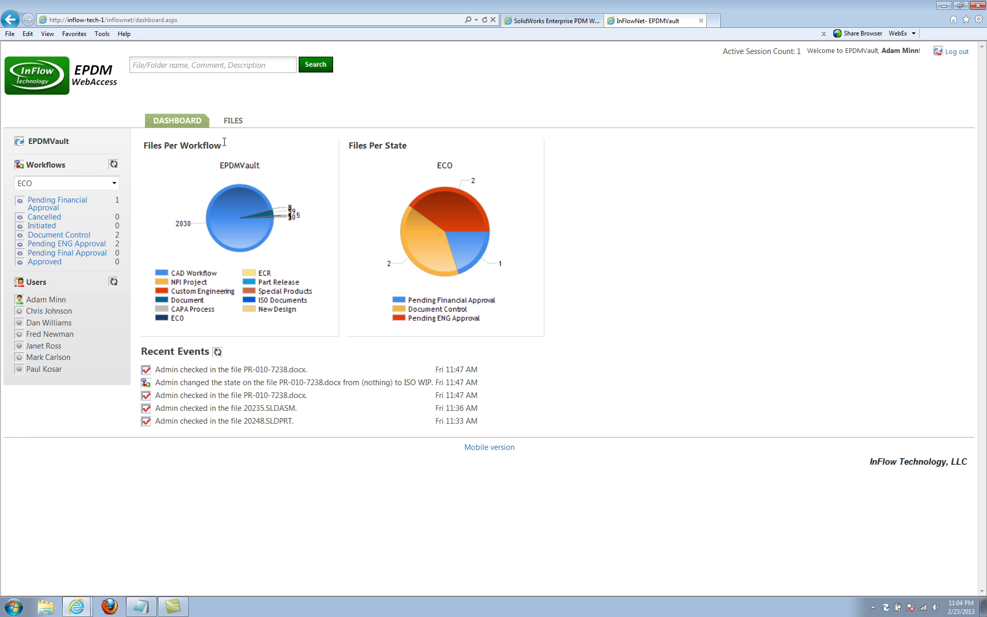
Browse FILES into Engineering, return Home, then open the Product Library folder.
click(242, 123)
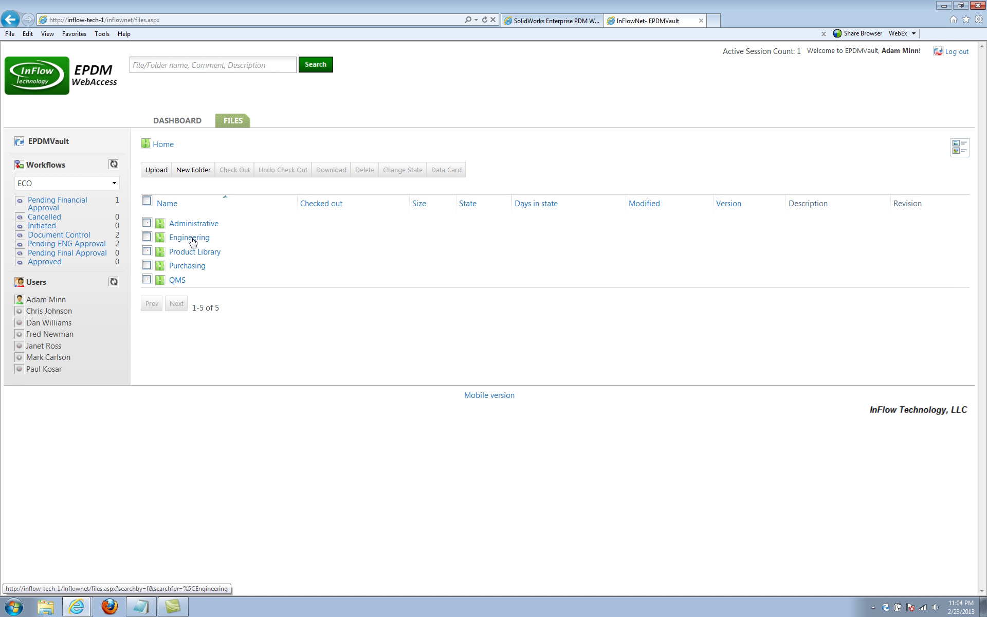
click(191, 239)
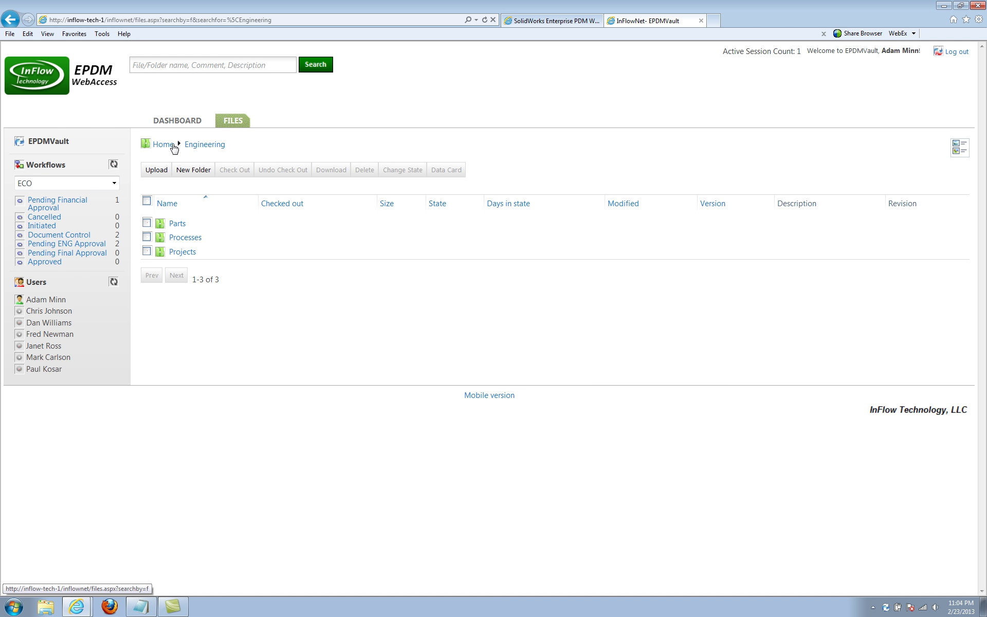
click(161, 145)
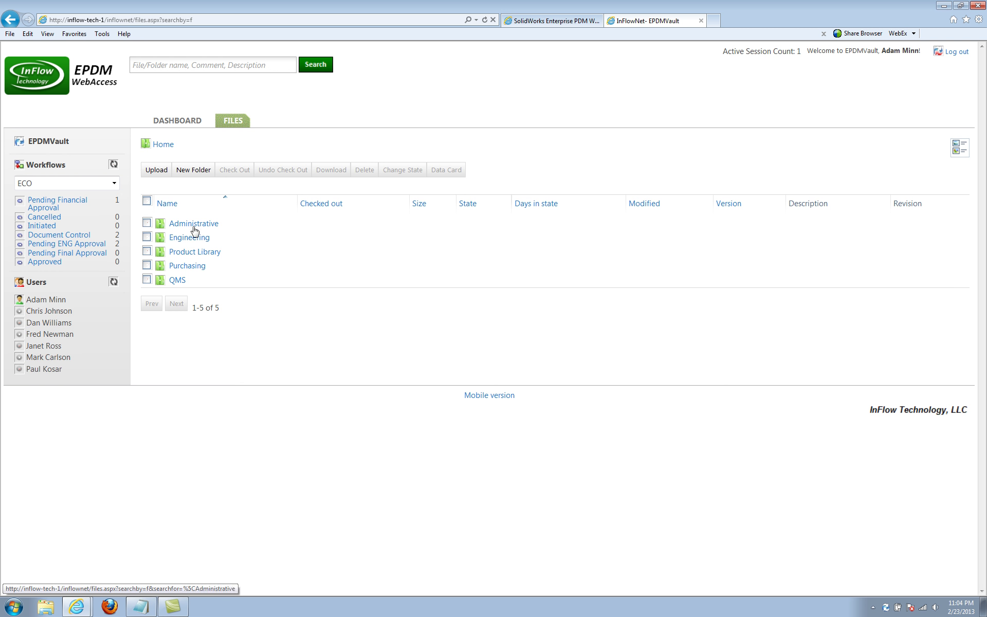
click(193, 253)
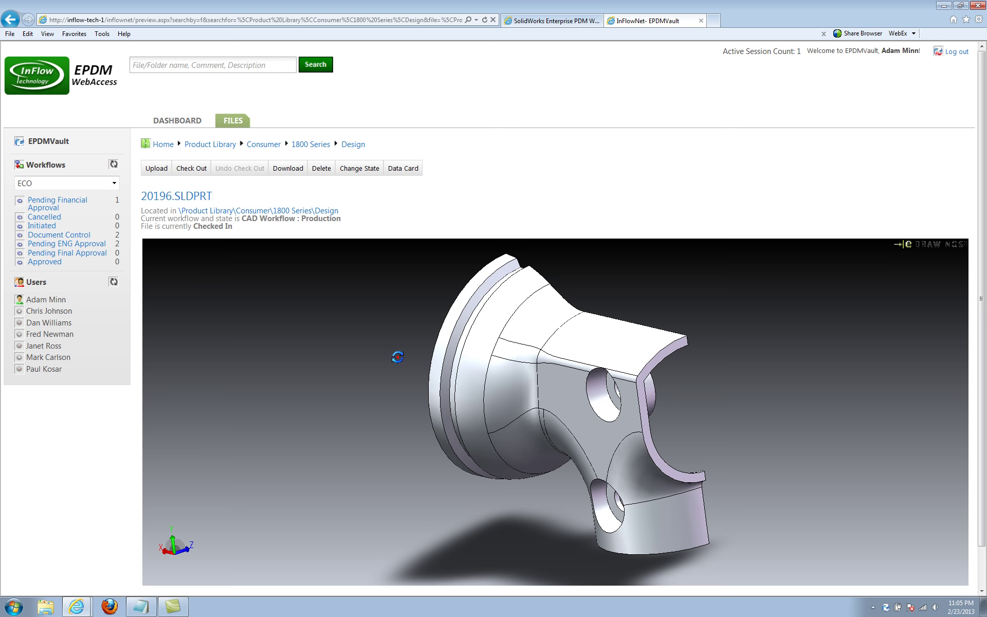
Rotate the 20196.SLDPRT 3D model in the viewer to inspect it from other angles.
drag(397, 356, 375, 371)
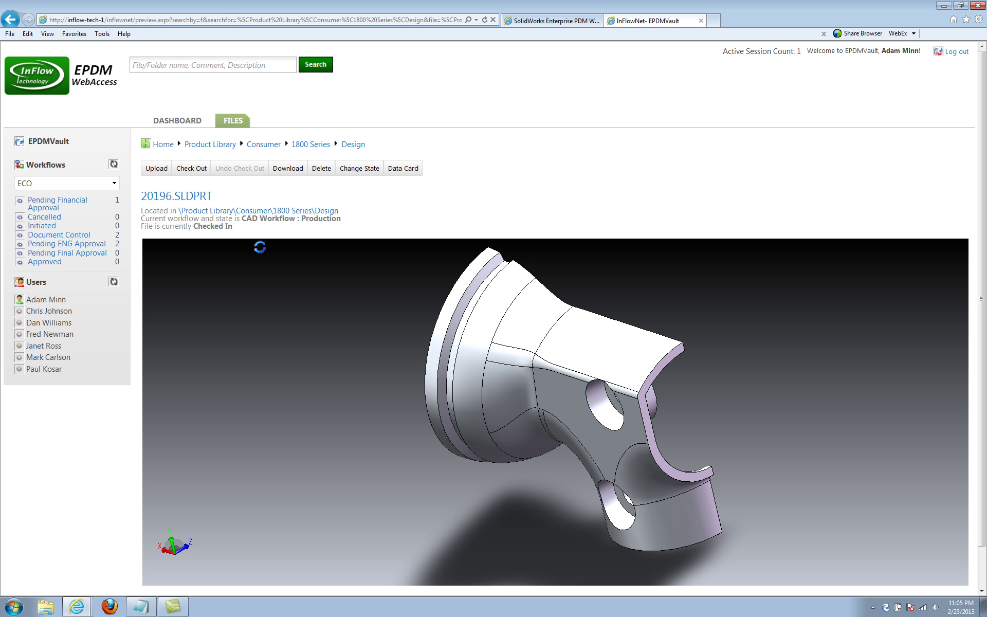
drag(324, 390, 376, 293)
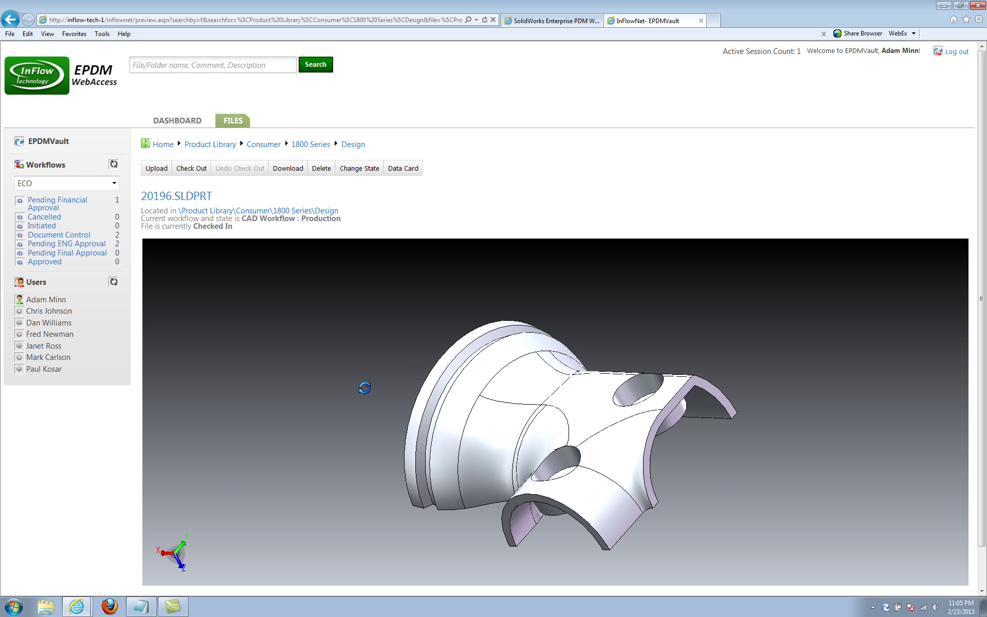
Run a keyword search of the vault for 20196.
click(149, 72)
text(20)
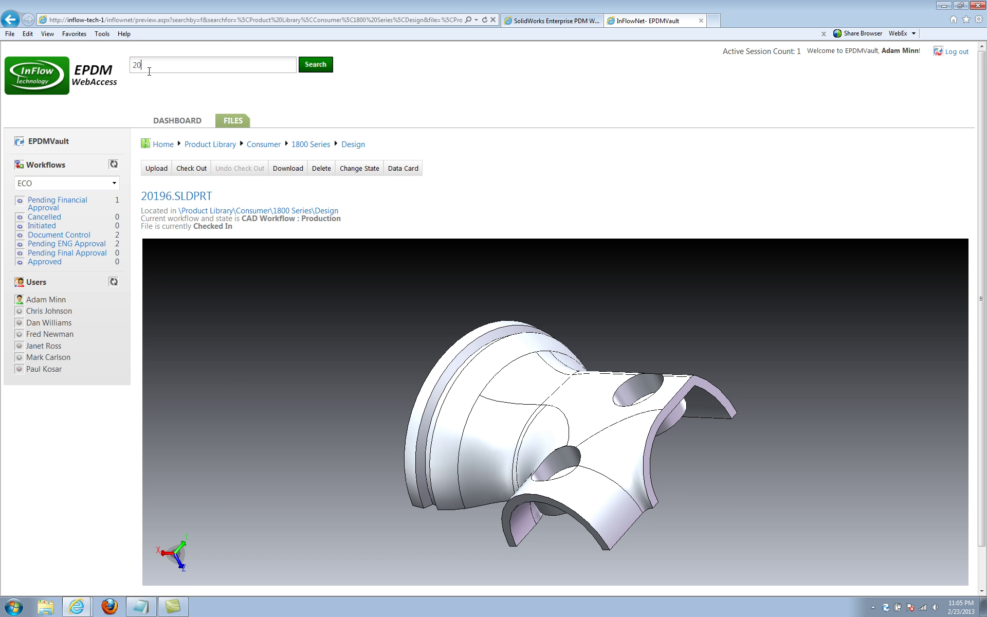
text(196)
key(Return)
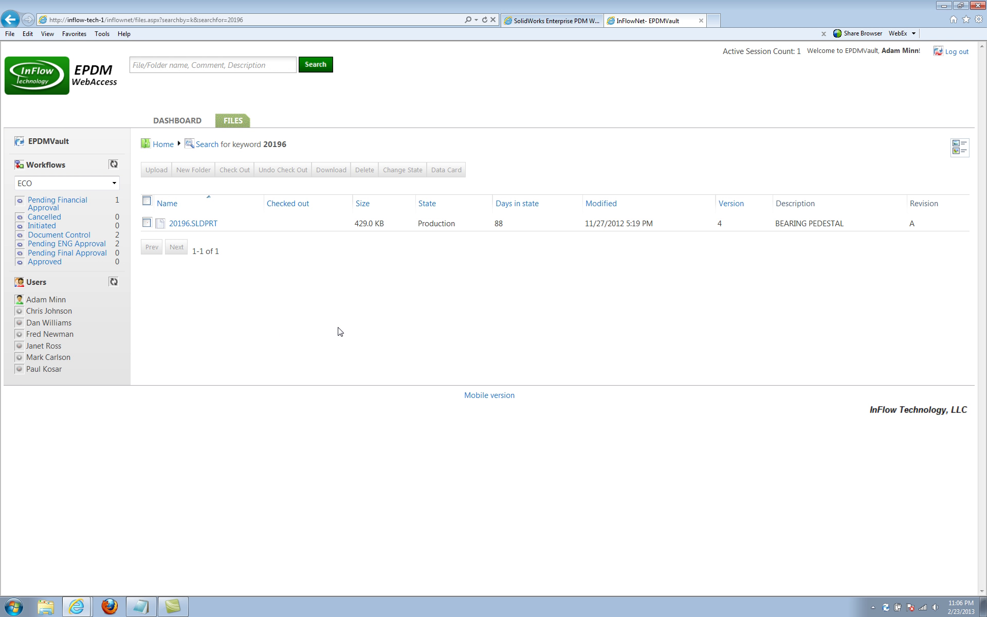
Search for pdf and open the Electrical Control Box Brochure.pdf preview.
click(224, 68)
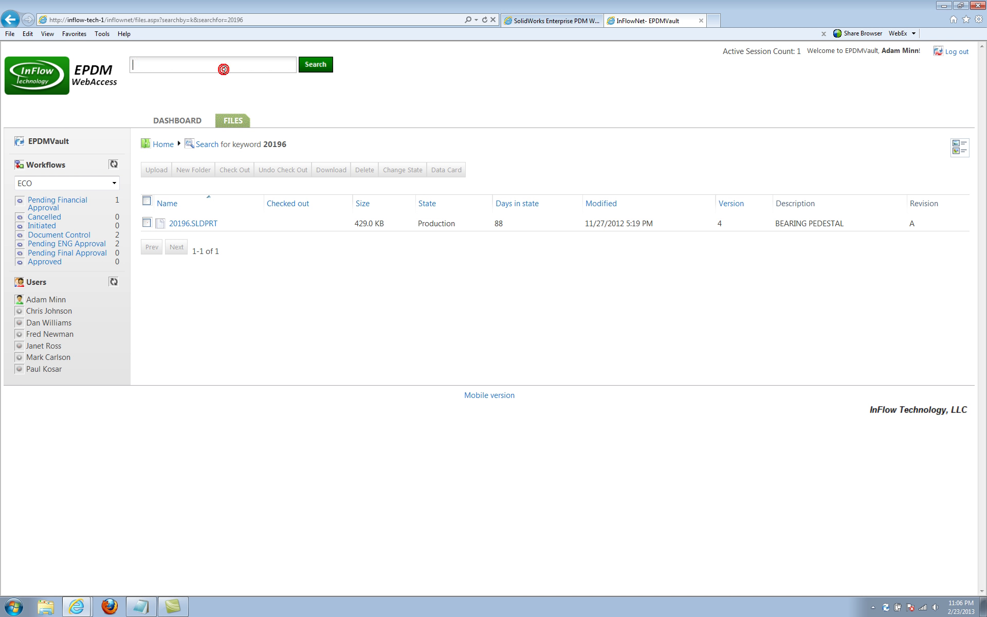
text(pdf)
key(Return)
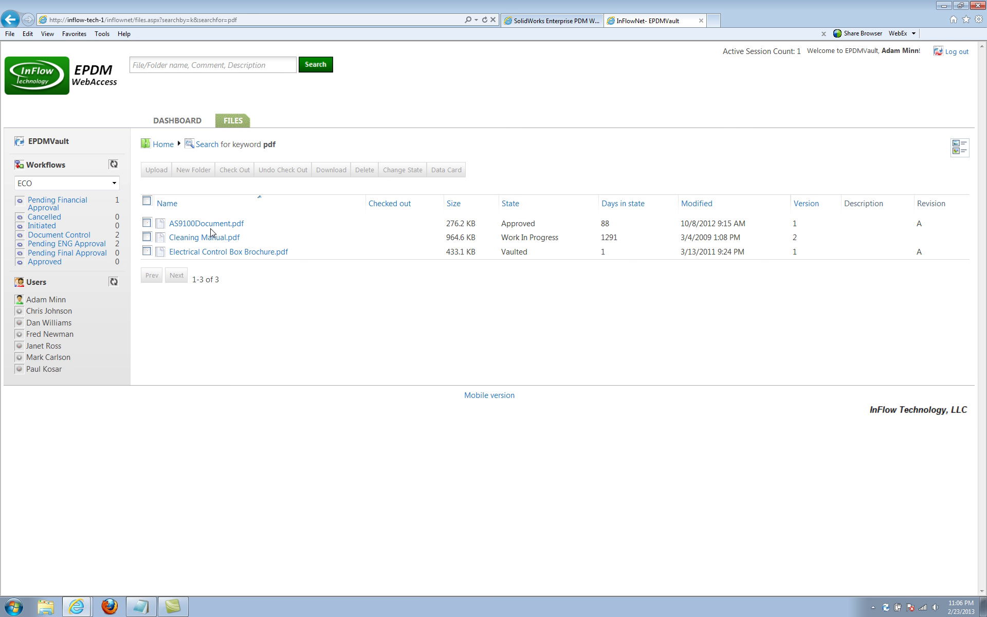
click(213, 250)
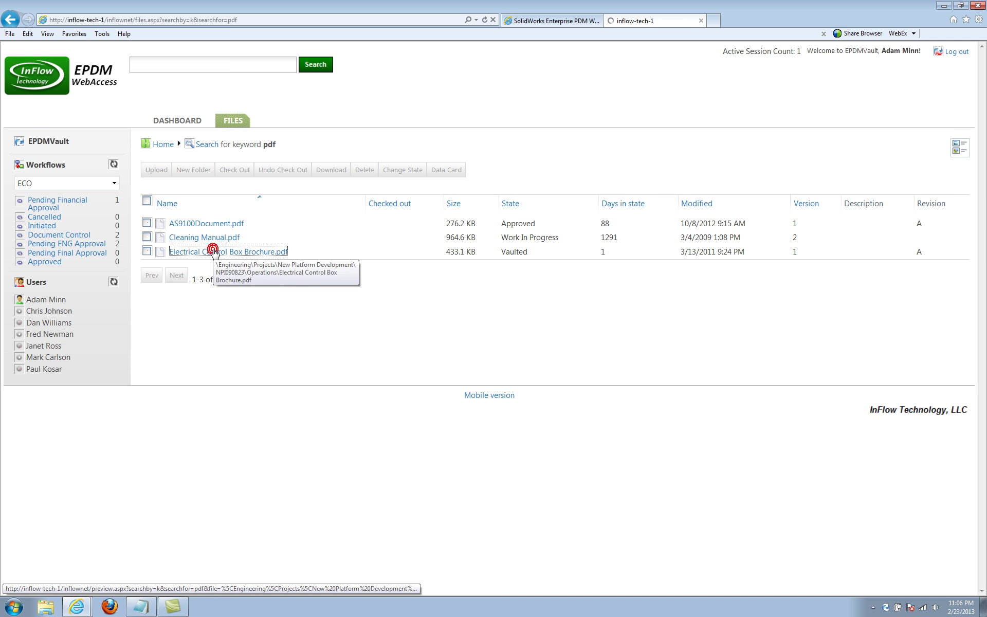